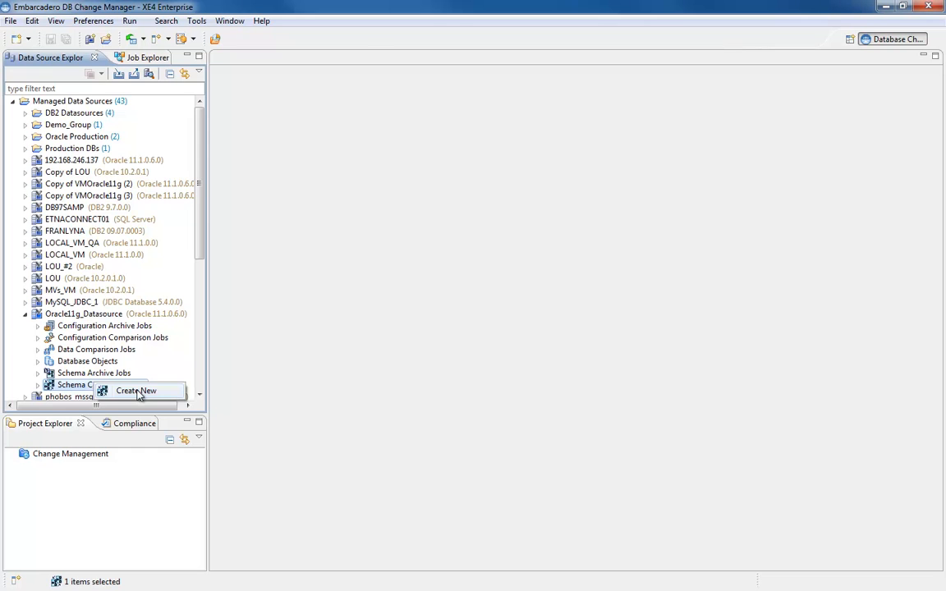
Name the new schema comparison job GIM_Compare.
drag(362, 174, 138, 173)
text(G)
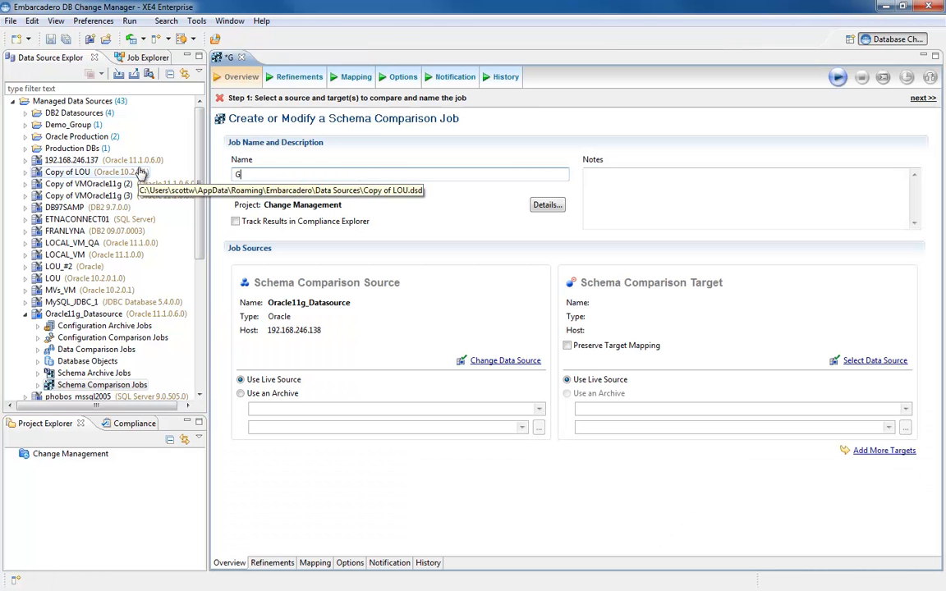
text(IM_Compare)
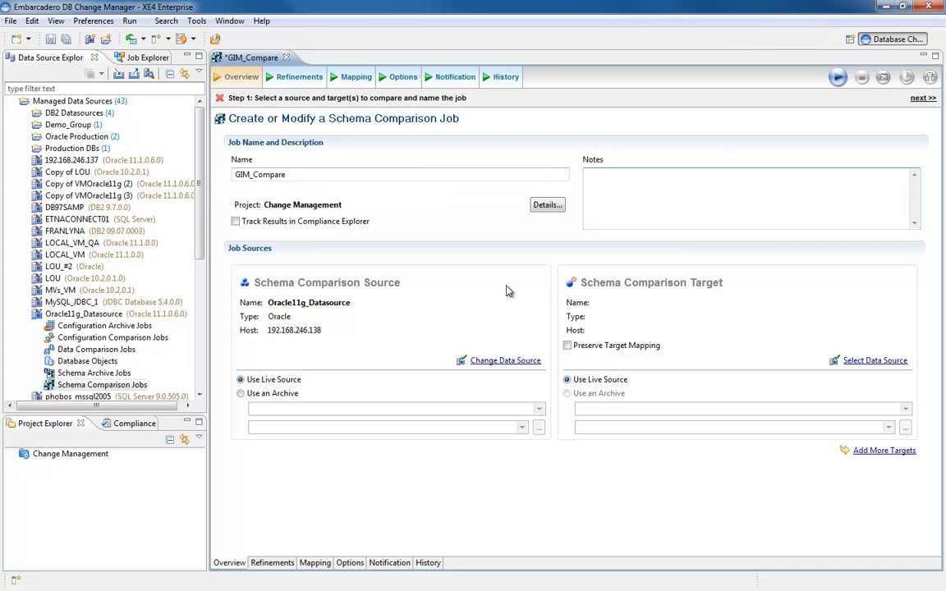
Use Version 1 of the GIM_Archive archive as the schema comparison source.
click(241, 395)
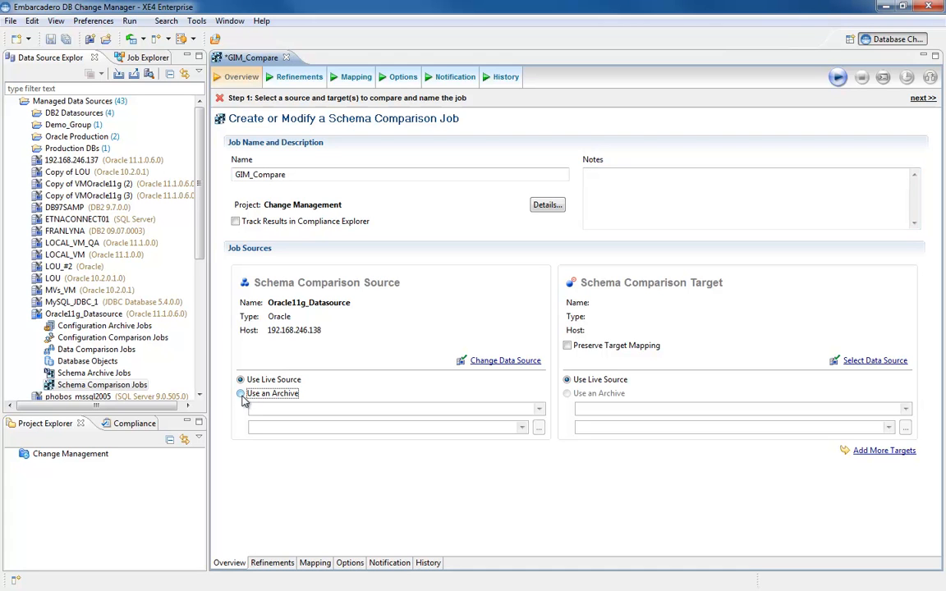
click(522, 426)
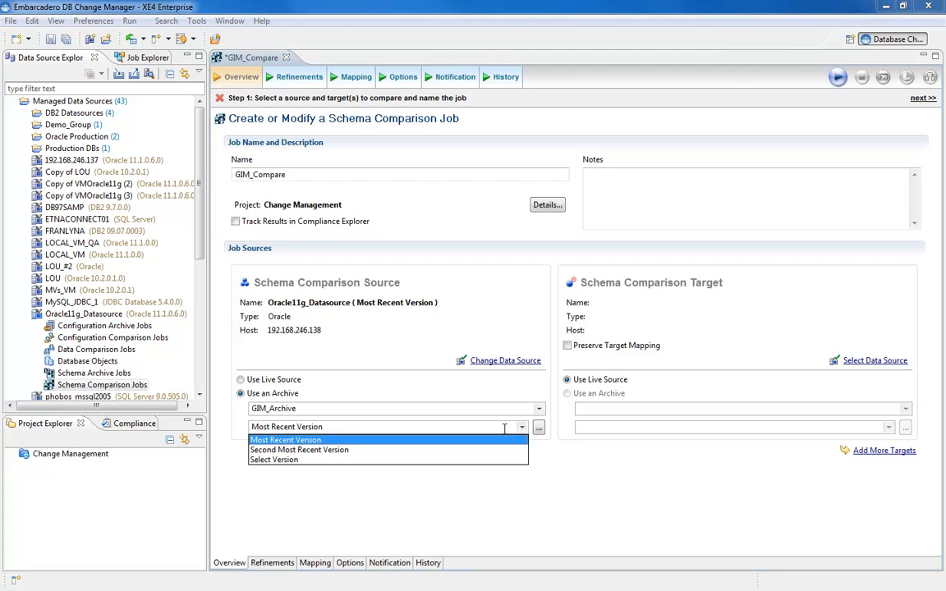
click(289, 461)
click(388, 183)
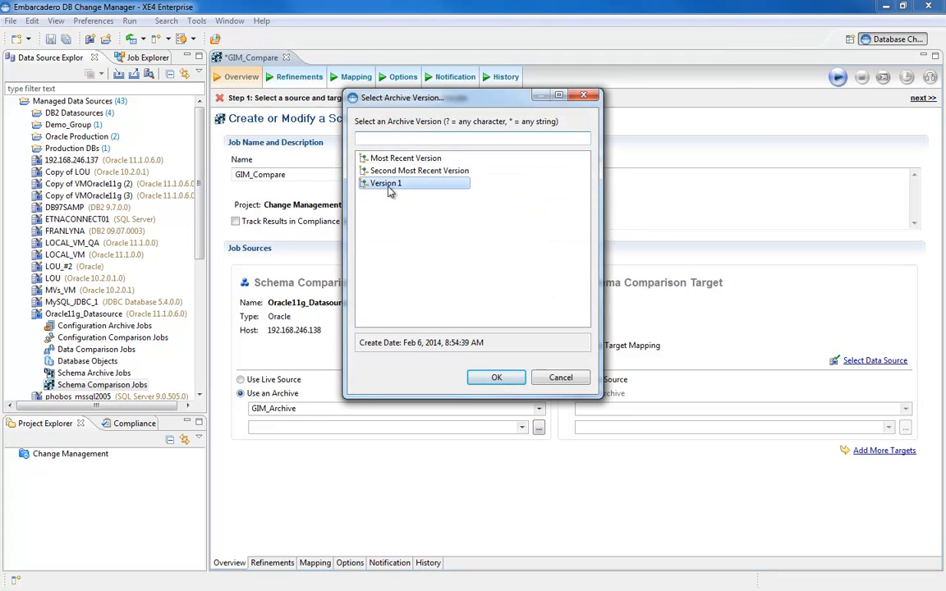
click(495, 378)
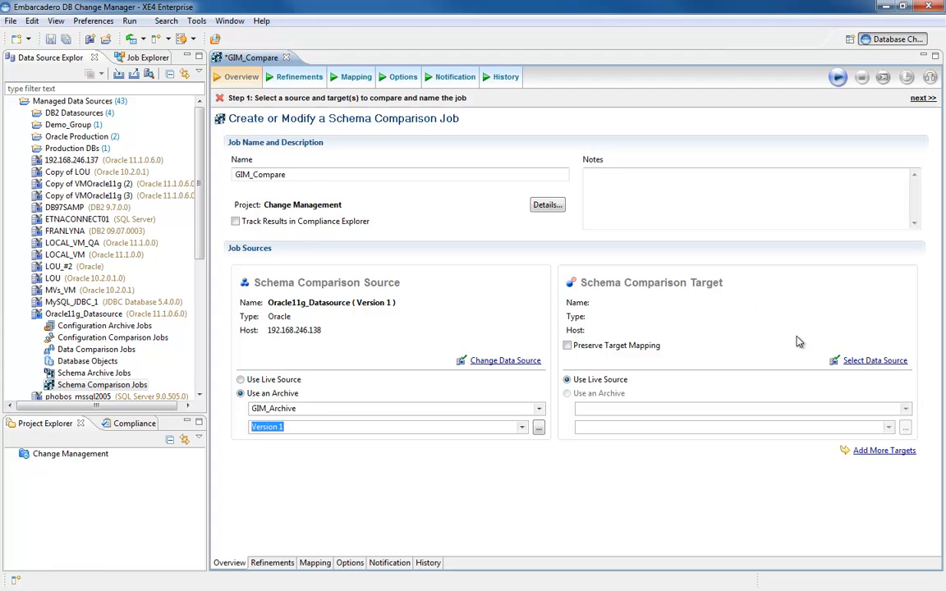
Select Oracle11g_Datasource as the schema comparison target.
click(862, 362)
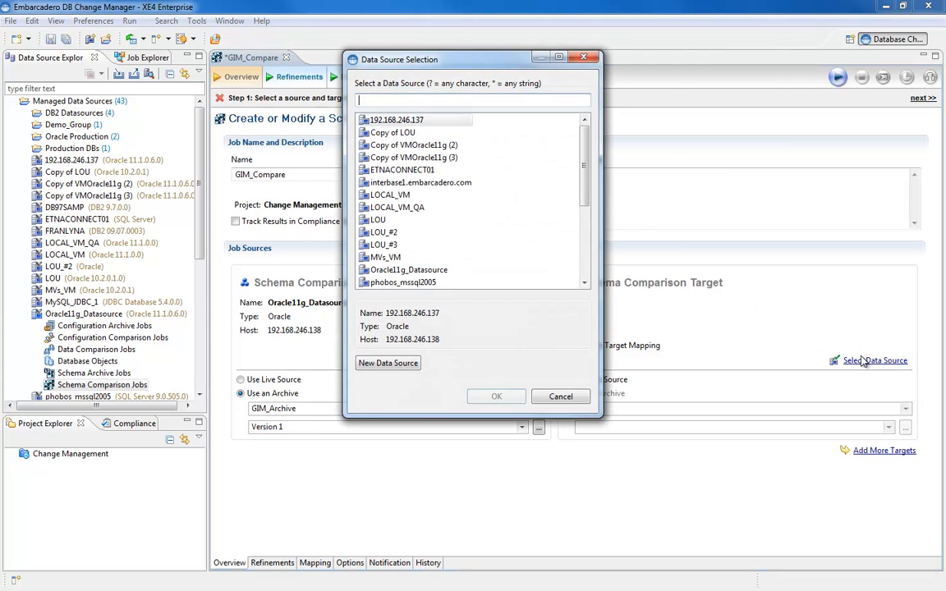
click(414, 271)
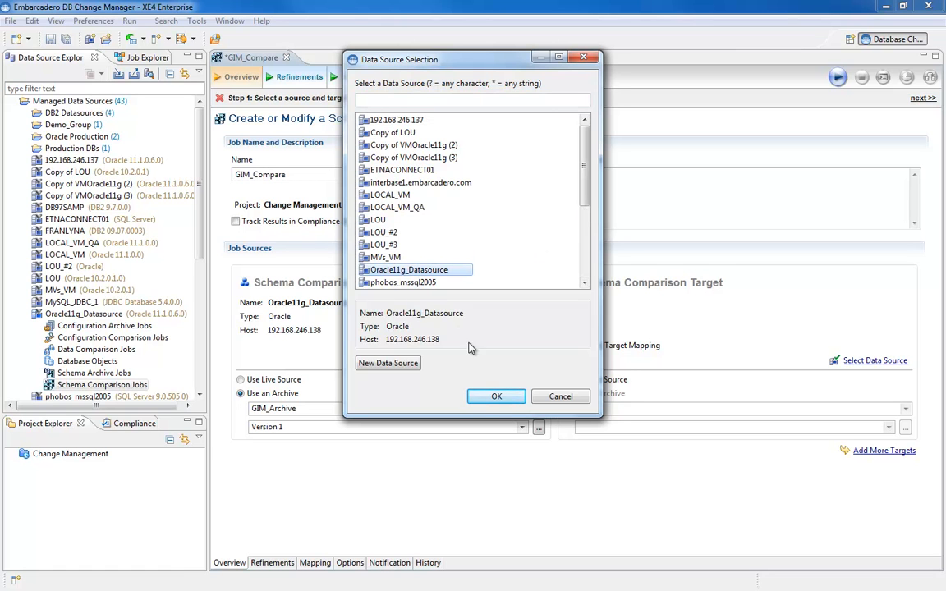
click(496, 397)
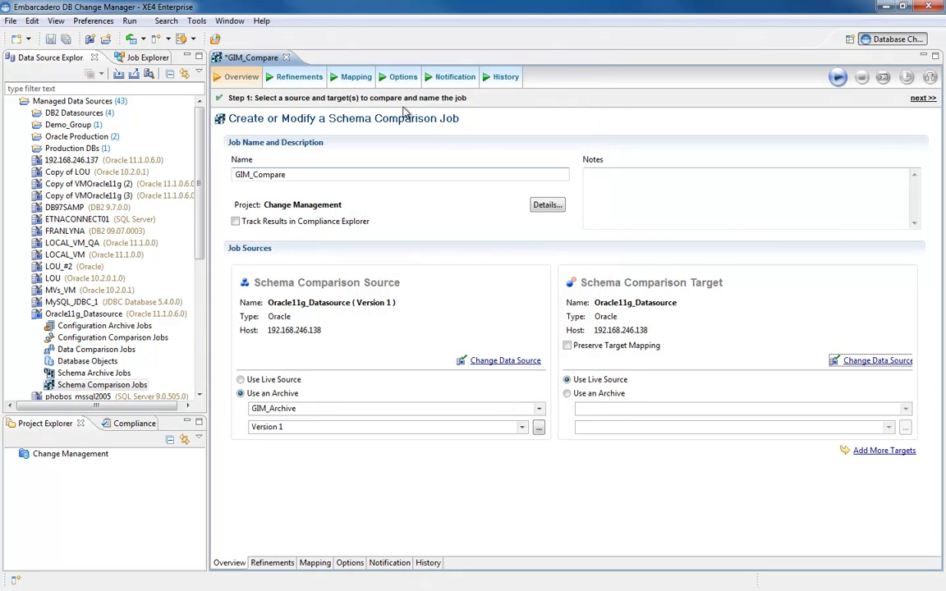
Review the refinement objects under the GIM owner, including its individual tables.
click(289, 79)
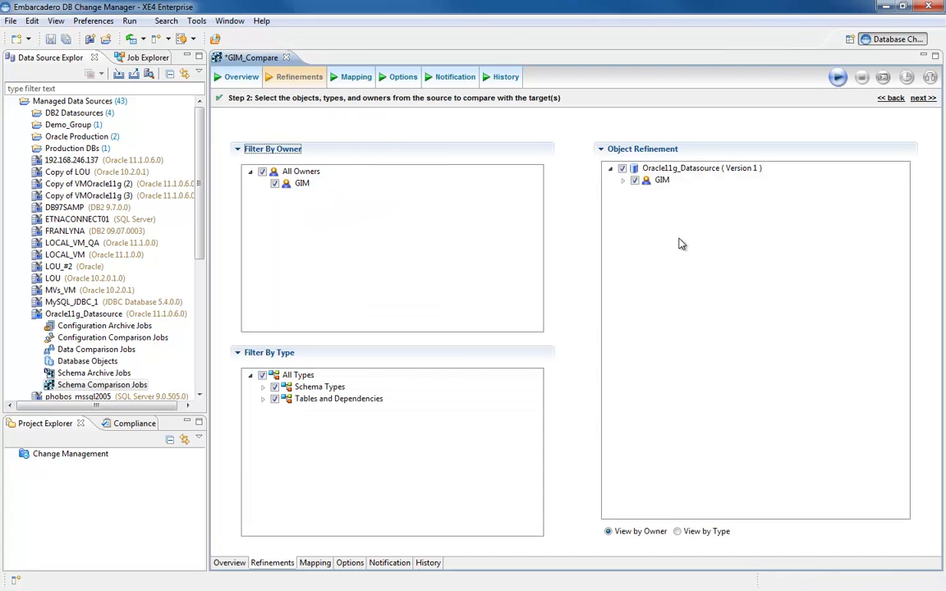
click(623, 180)
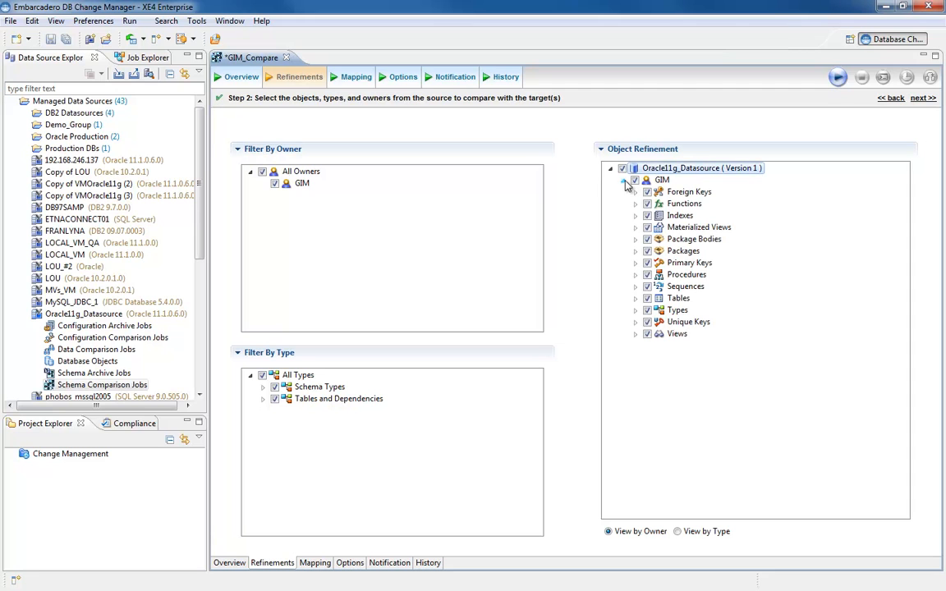
click(635, 298)
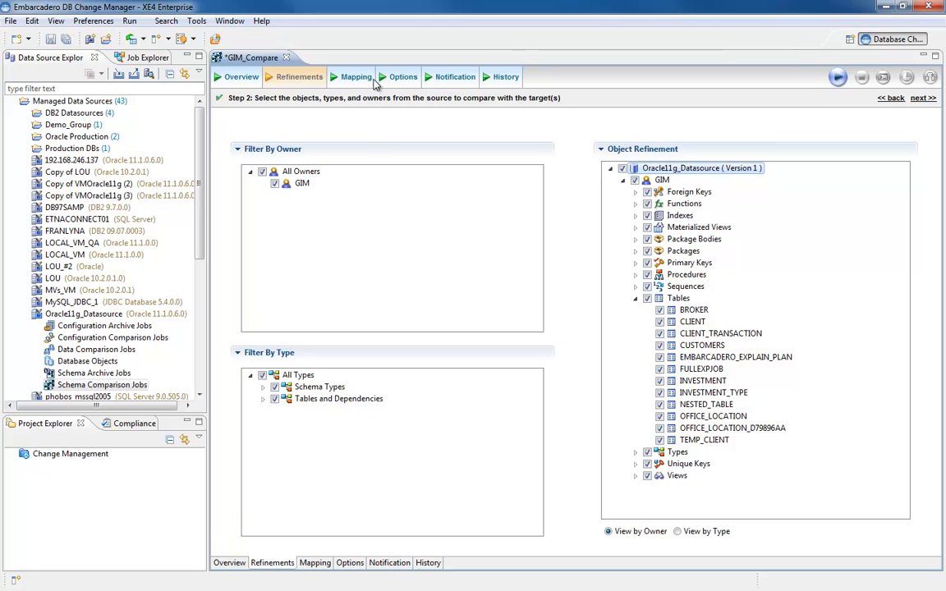
Review the owner mapping between source and target, browsing the target owners available for GIM without changing the mapping.
click(353, 78)
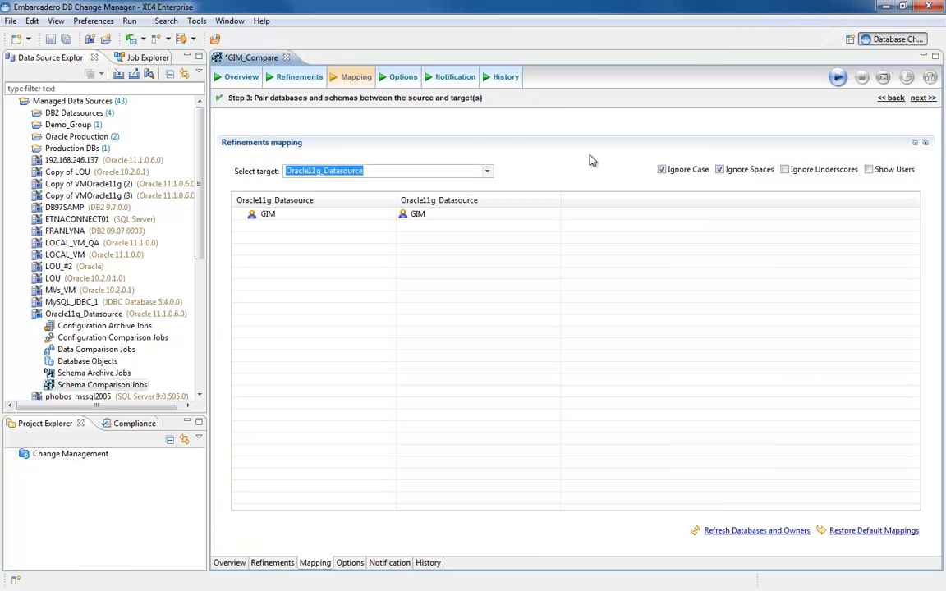
click(506, 215)
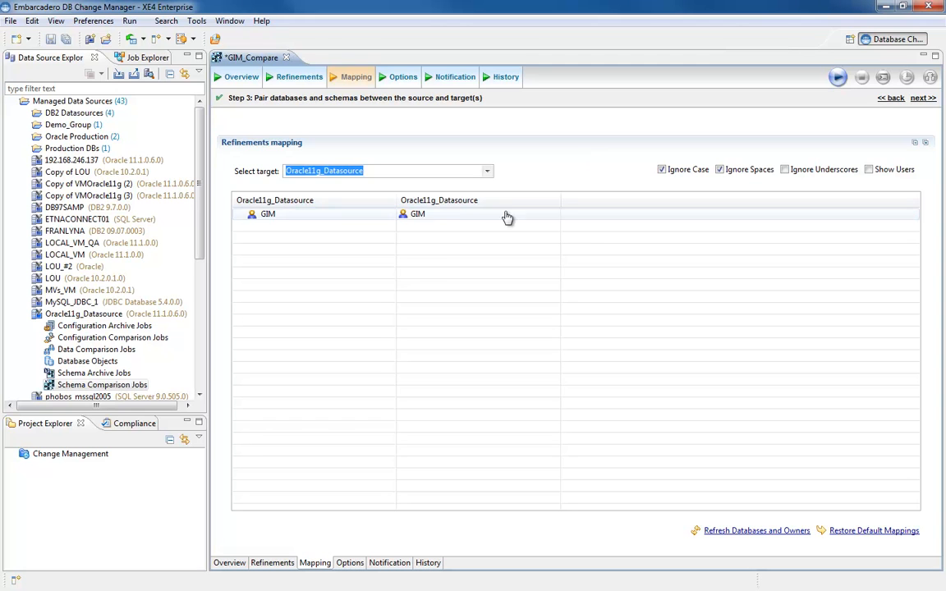
click(498, 215)
click(554, 215)
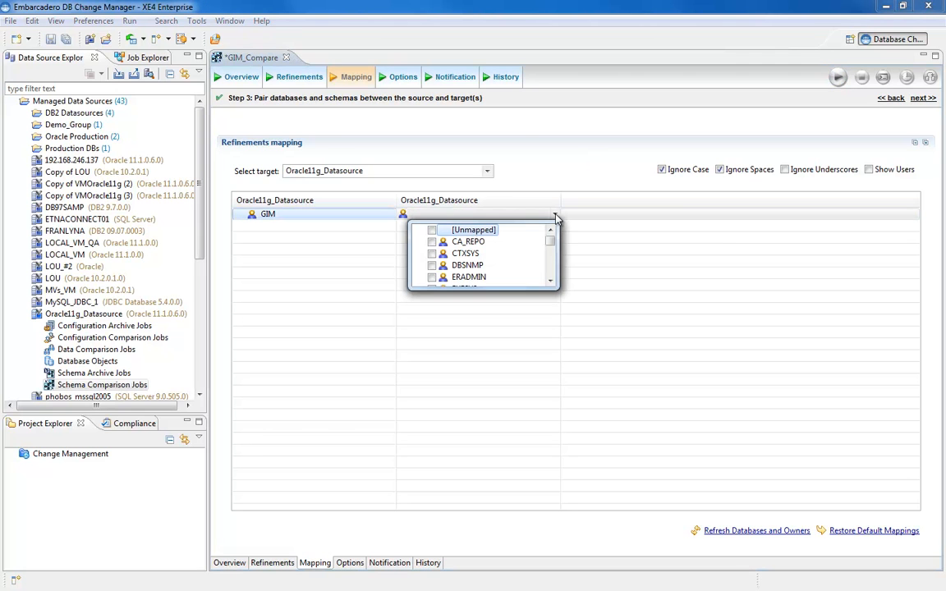
scroll(550, 247, down, 1)
scroll(550, 246, down, 6)
scroll(550, 248, up, 3)
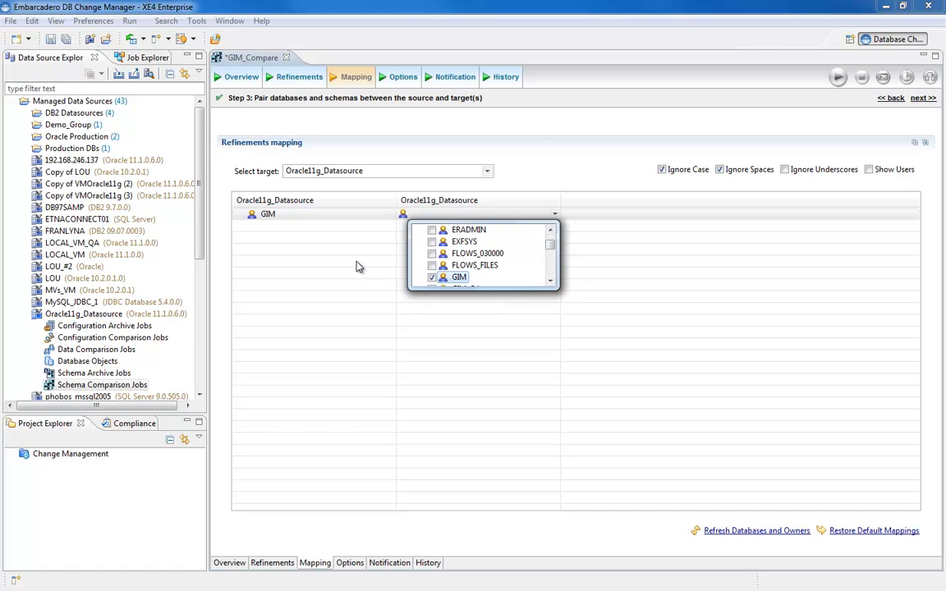
click(323, 238)
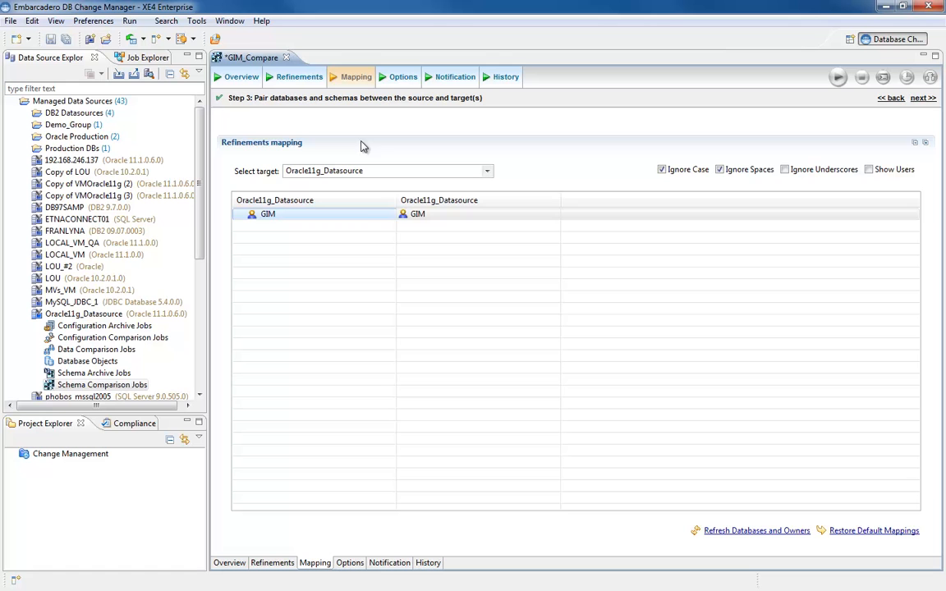
Review the job's comparison settings, from the include-object and compare options through to the DDL extract options.
click(400, 81)
scroll(596, 219, down, 3)
scroll(597, 218, up, 3)
drag(940, 213, 934, 289)
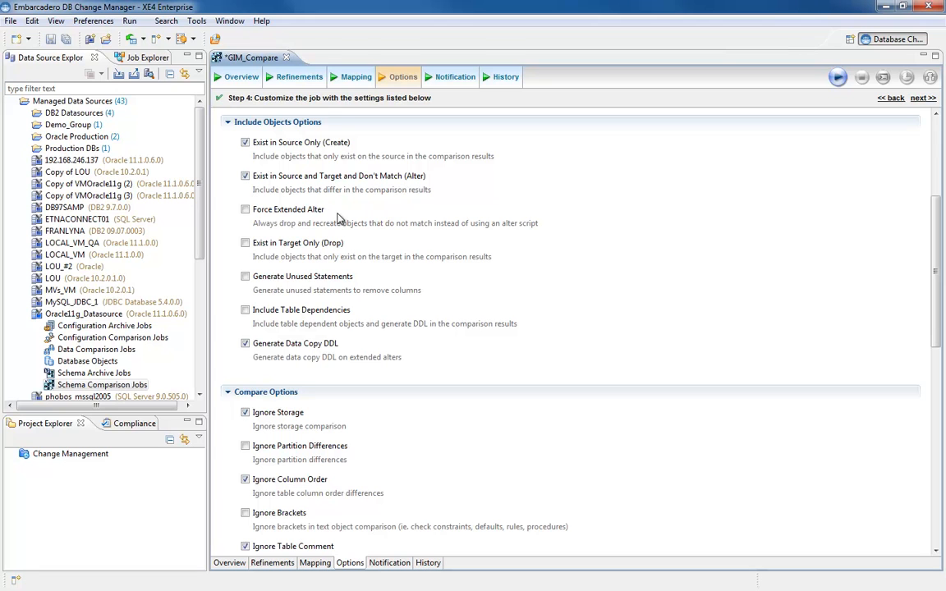
drag(938, 275, 938, 316)
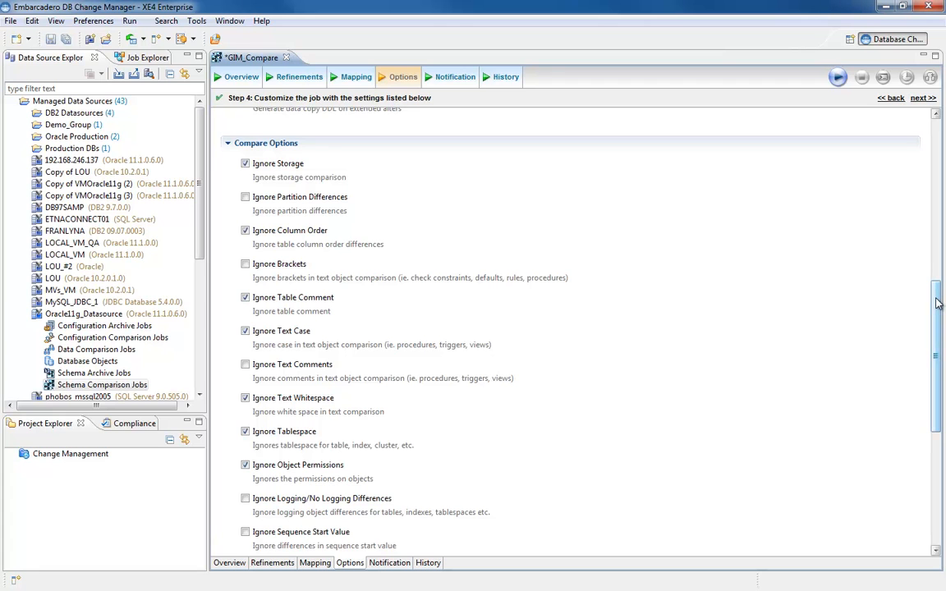
drag(938, 304, 933, 426)
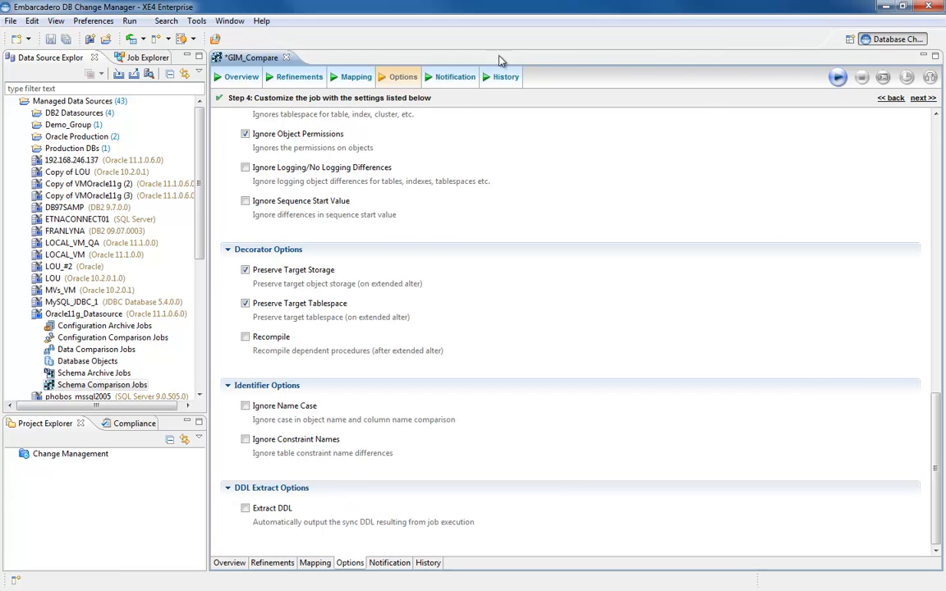
Enable the email notifier for the job, check the job's history page and save the job.
click(457, 82)
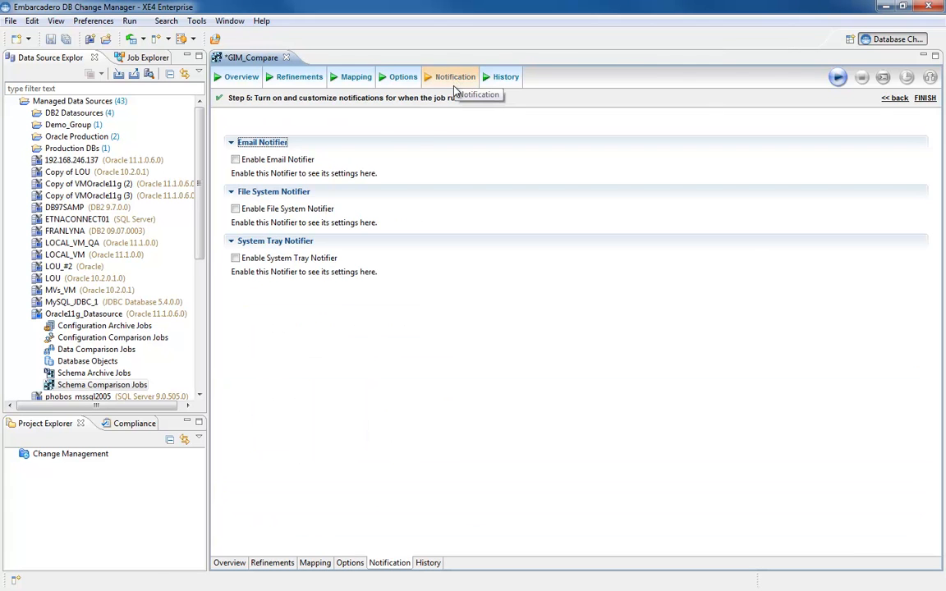
click(236, 161)
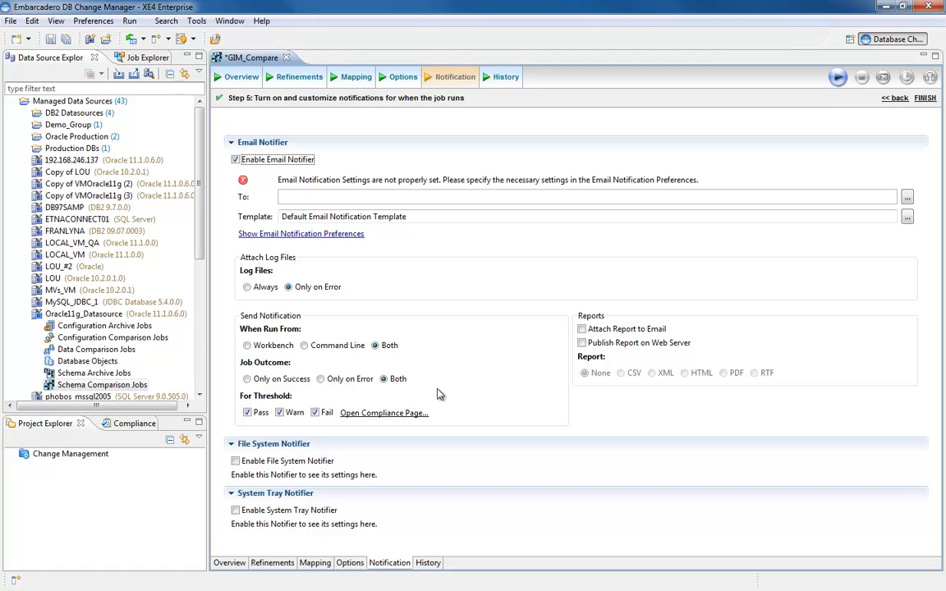
click(505, 78)
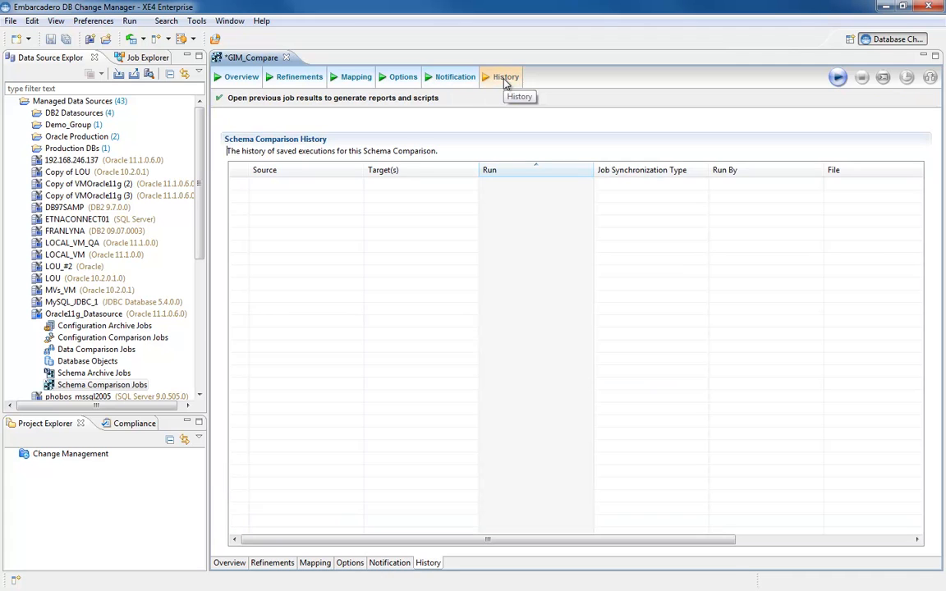
click(50, 39)
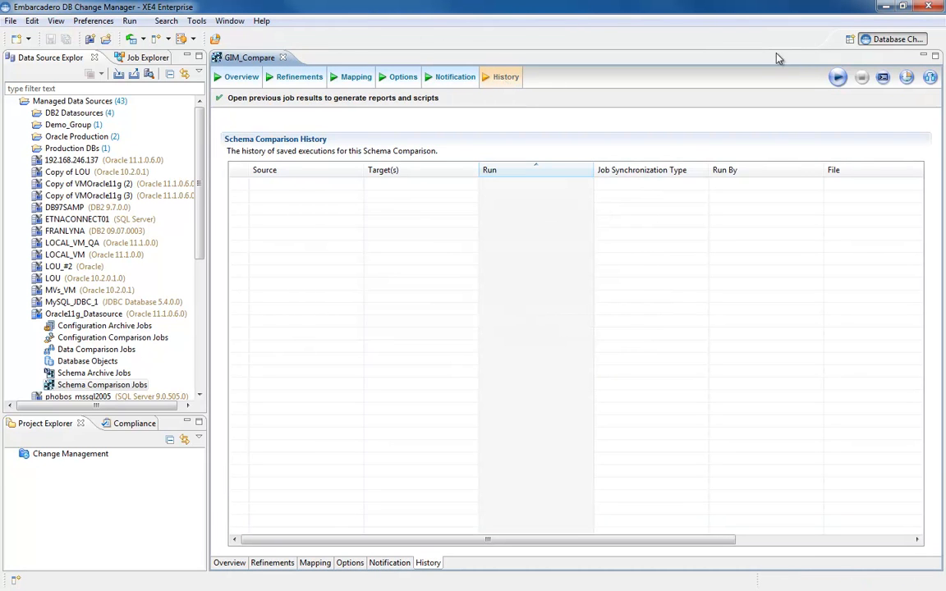
Run the GIM_Compare job and list the individual comparison results for Oracle11g_Datasource.
click(838, 79)
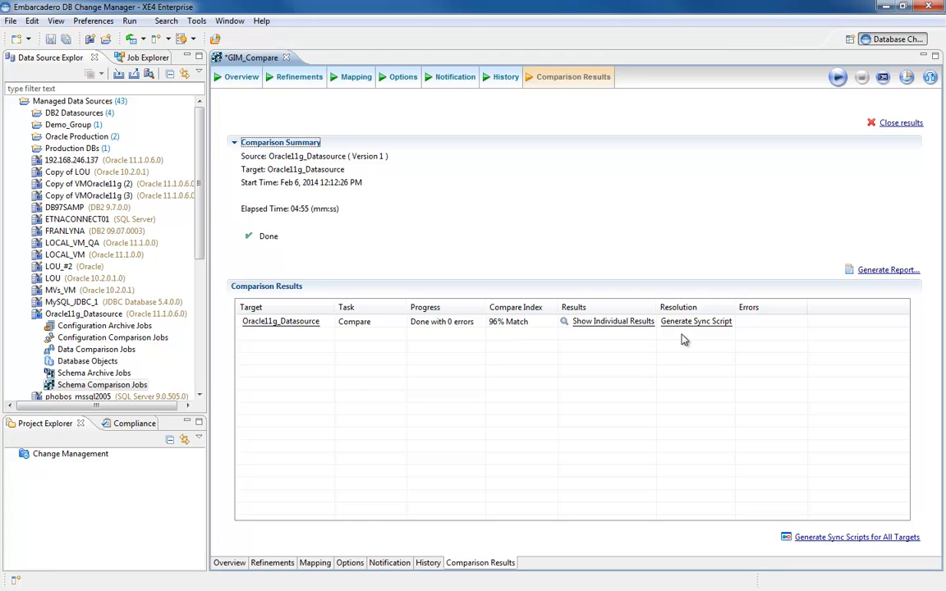
click(608, 321)
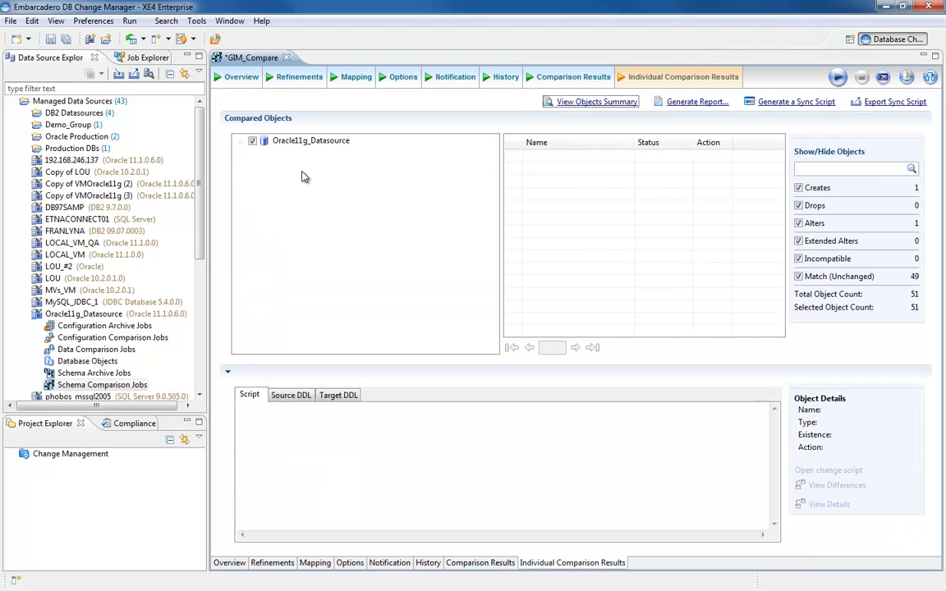
click(293, 144)
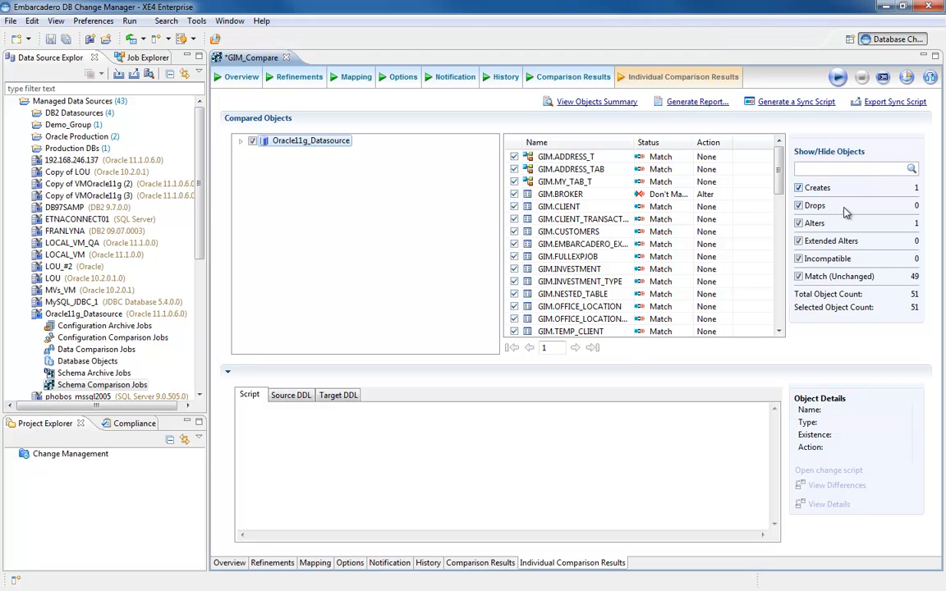
Hide drops, extended alters, incompatible and matching objects so that only creates and alters are listed.
click(798, 206)
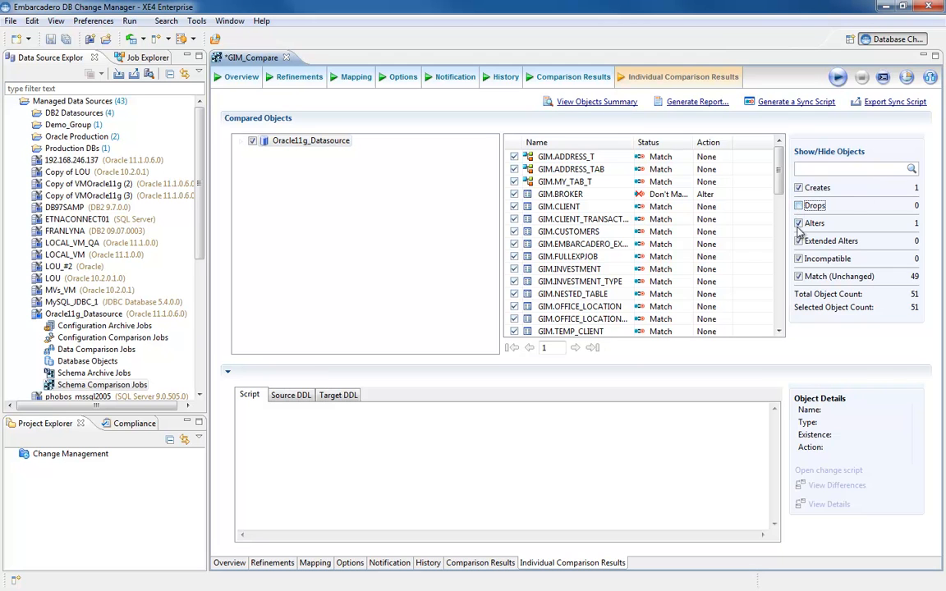
click(798, 241)
click(798, 258)
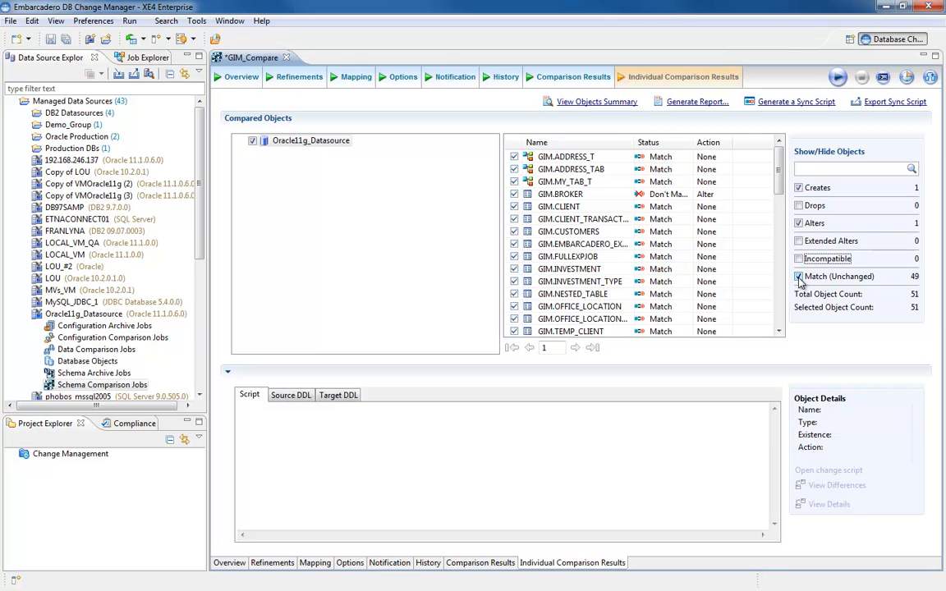
click(798, 278)
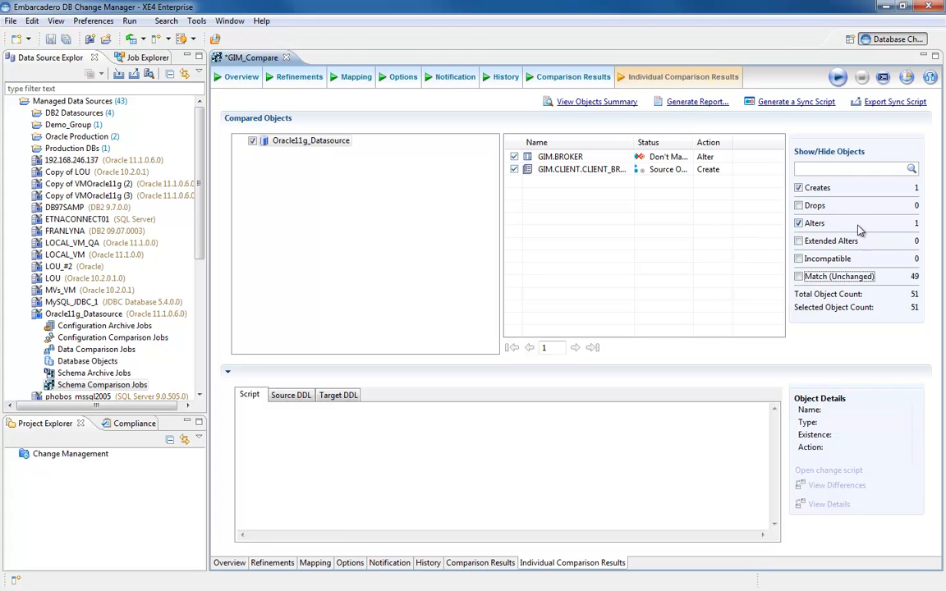
Examine the change script, source DDL and target DDL of GIM.BROKER, plus the script for the GIM.CLIENT.CLIENT_BROKER index.
click(564, 158)
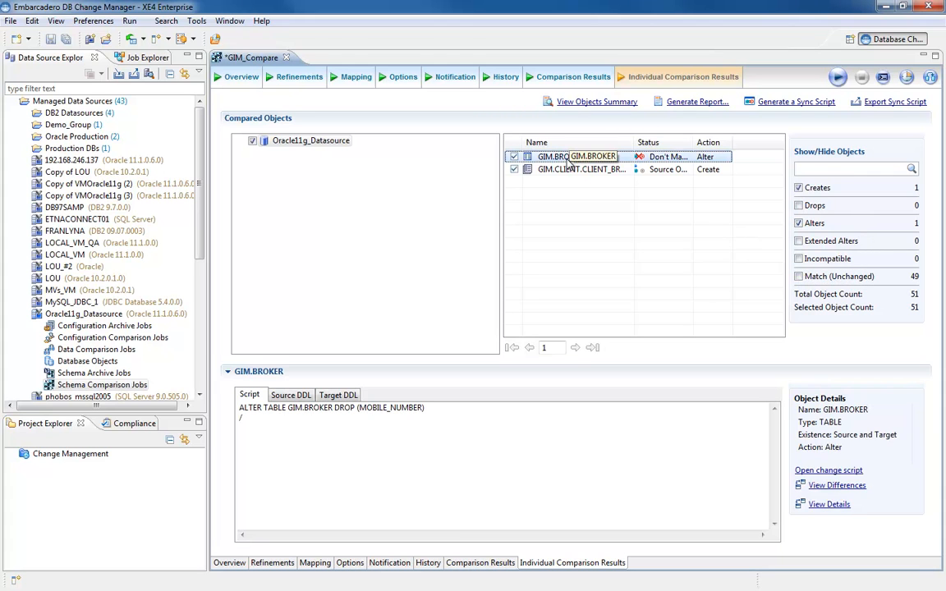
click(292, 397)
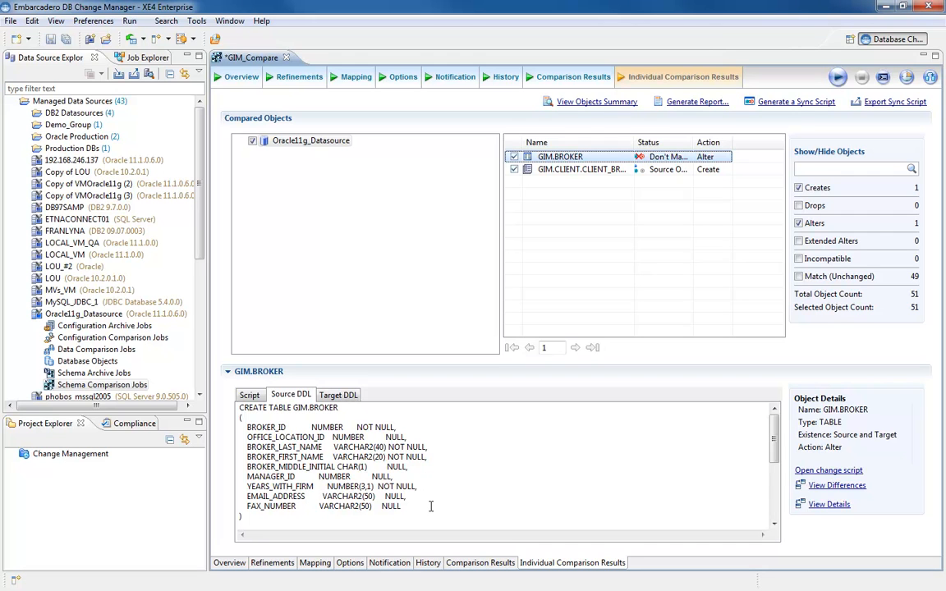
click(337, 395)
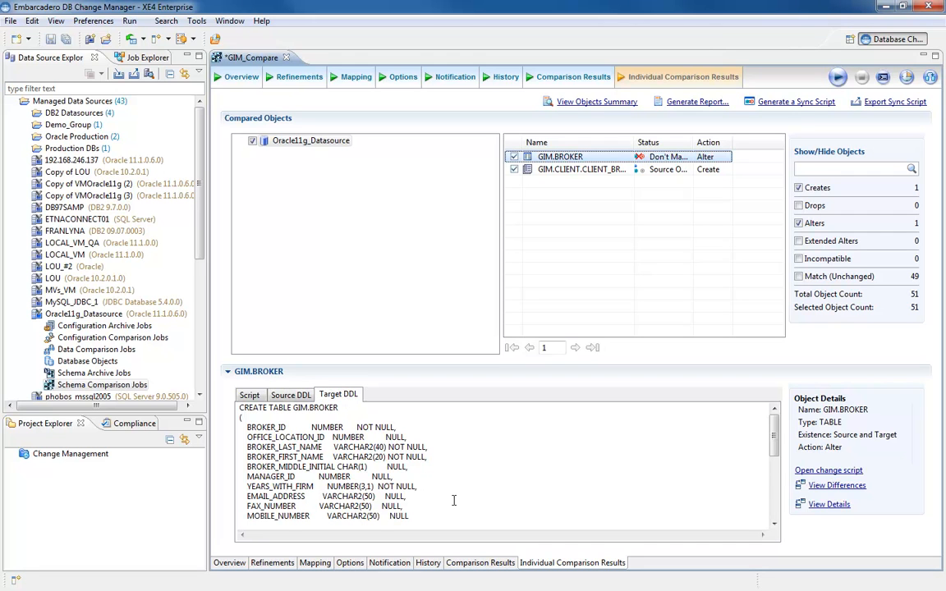
drag(416, 517, 236, 517)
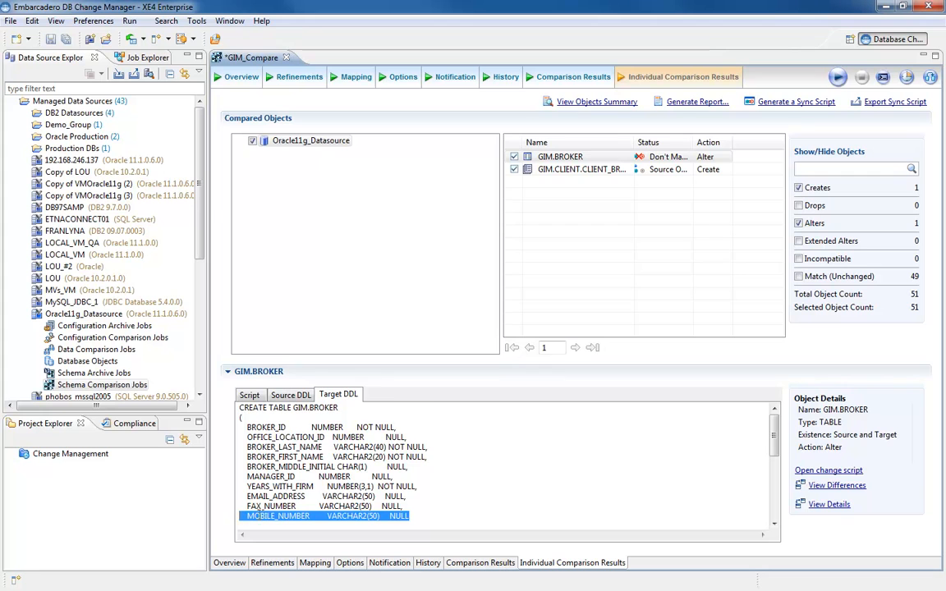
click(254, 398)
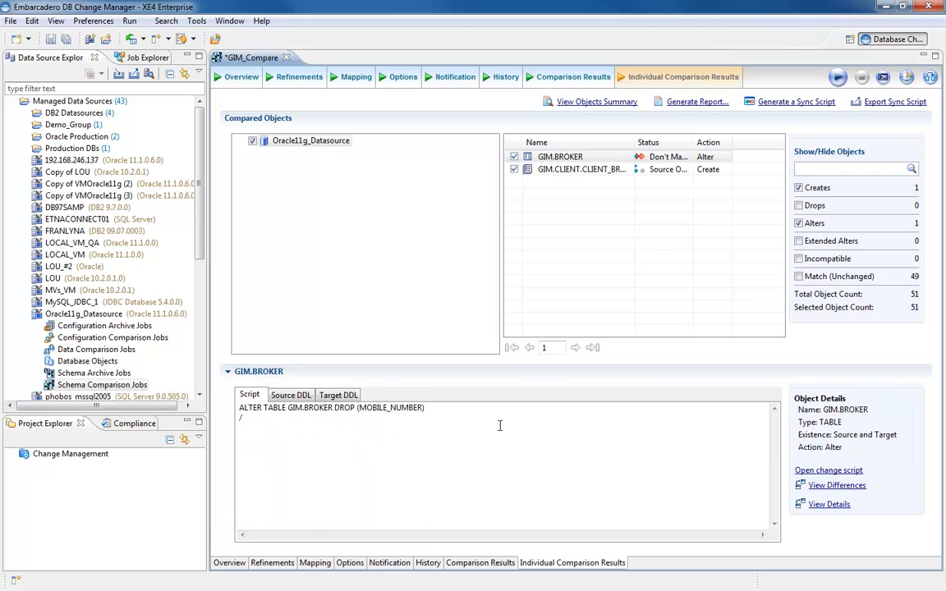
click(565, 171)
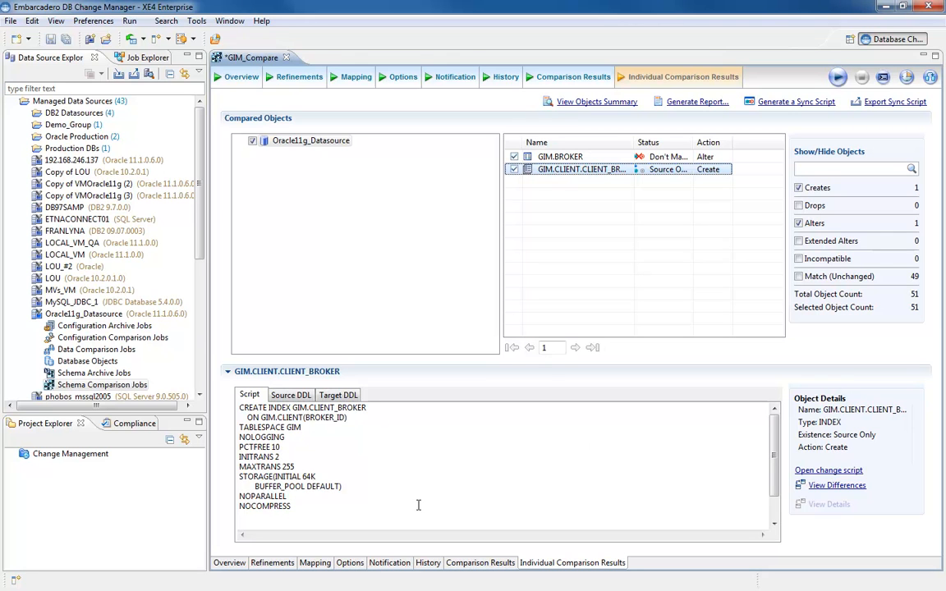
Exclude the GIM.CLIENT.CLIENT_BROKER index and GIM.BROKER table from the compared objects, and include both again.
click(514, 169)
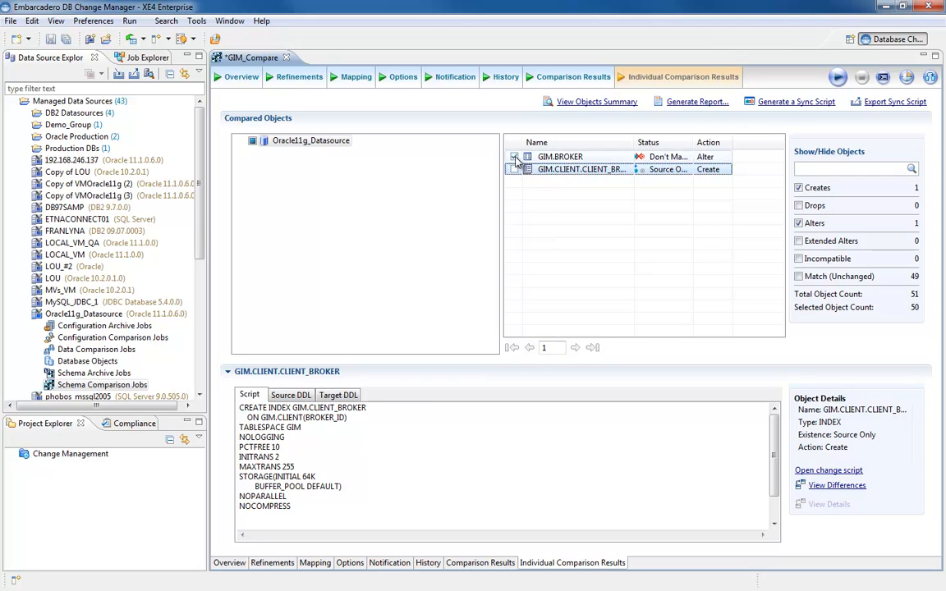
click(515, 157)
click(515, 157)
click(514, 170)
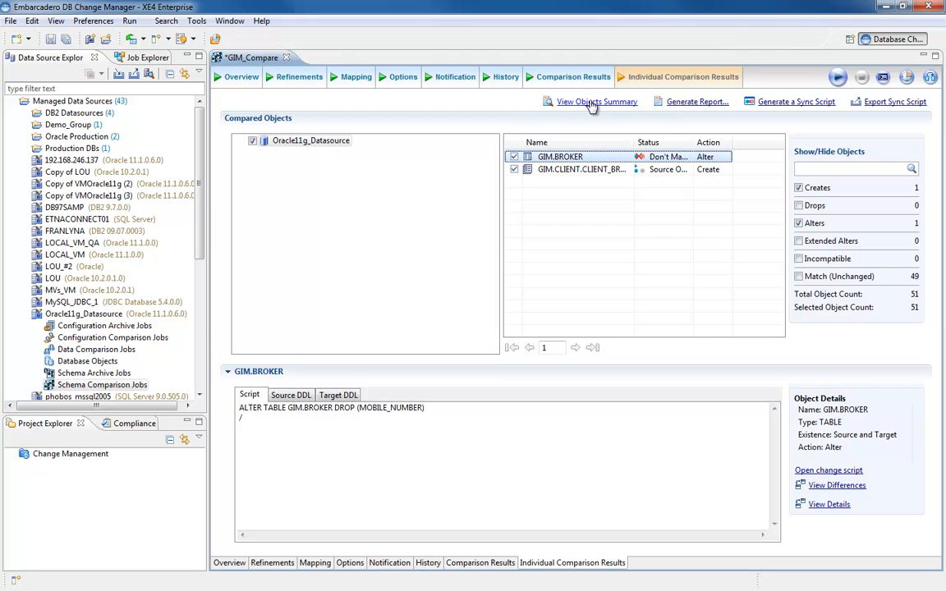
Start generating a sync script for the included comparison objects.
click(793, 103)
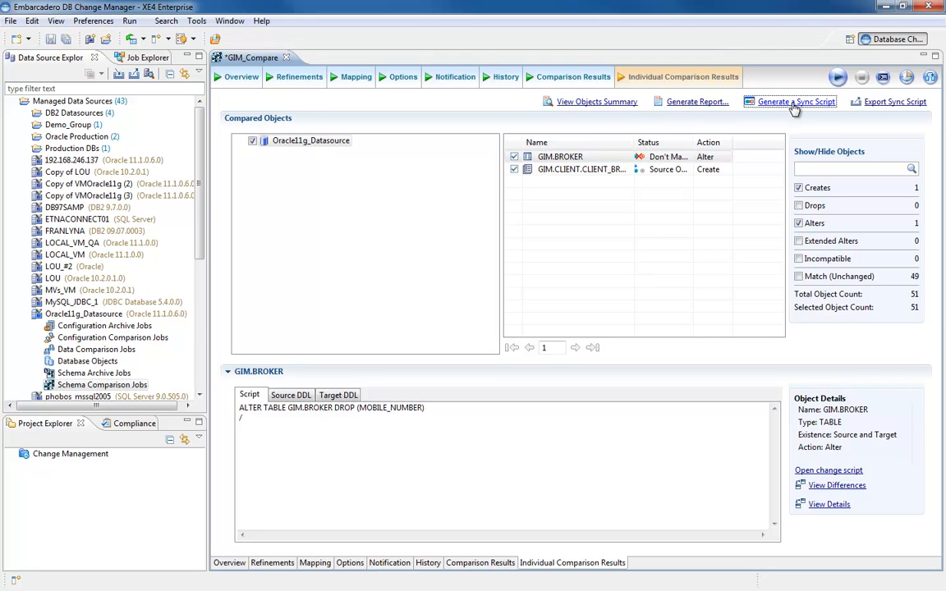